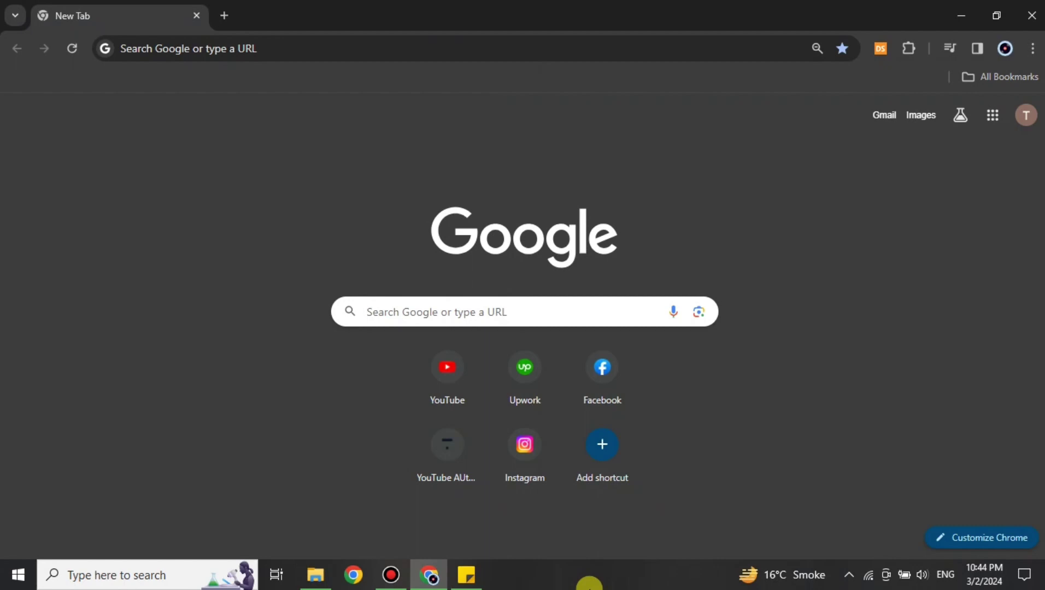
Search the web for 'shopify', go to shopify.com and log in to the store admin Home.
click(351, 42)
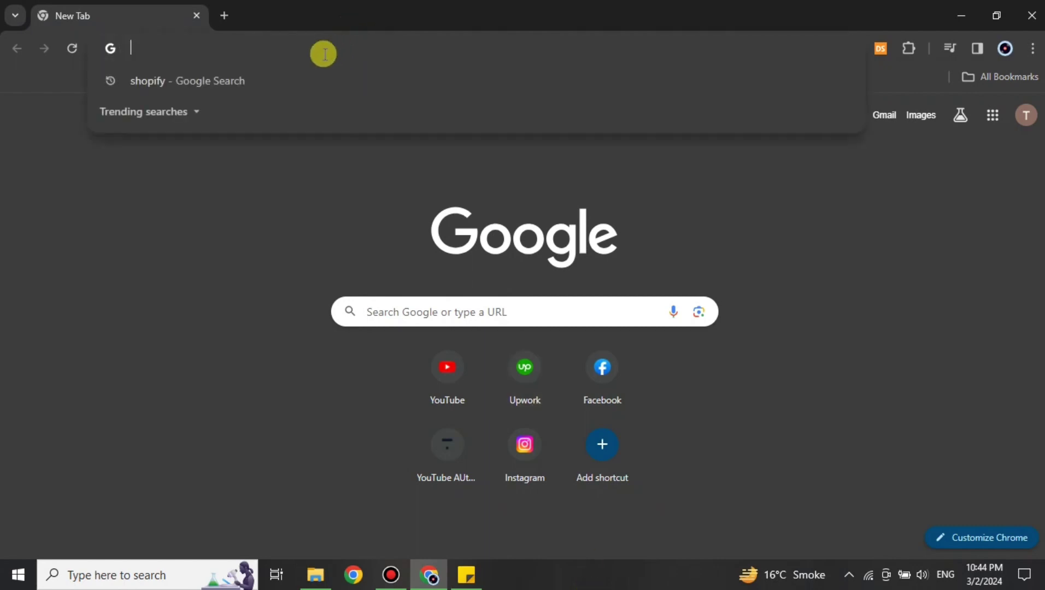
text(shopify)
click(266, 72)
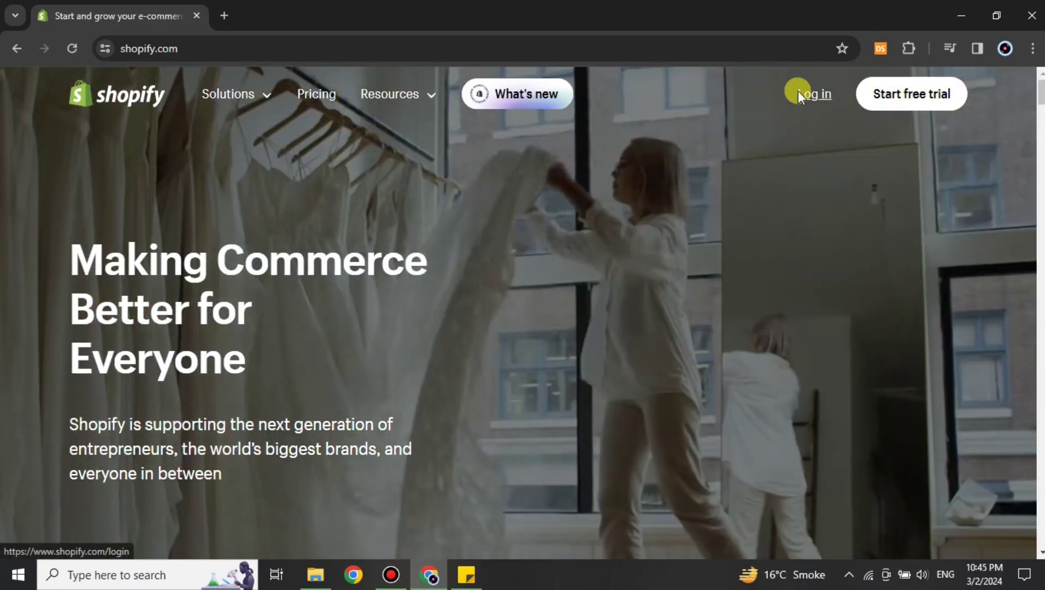
click(798, 93)
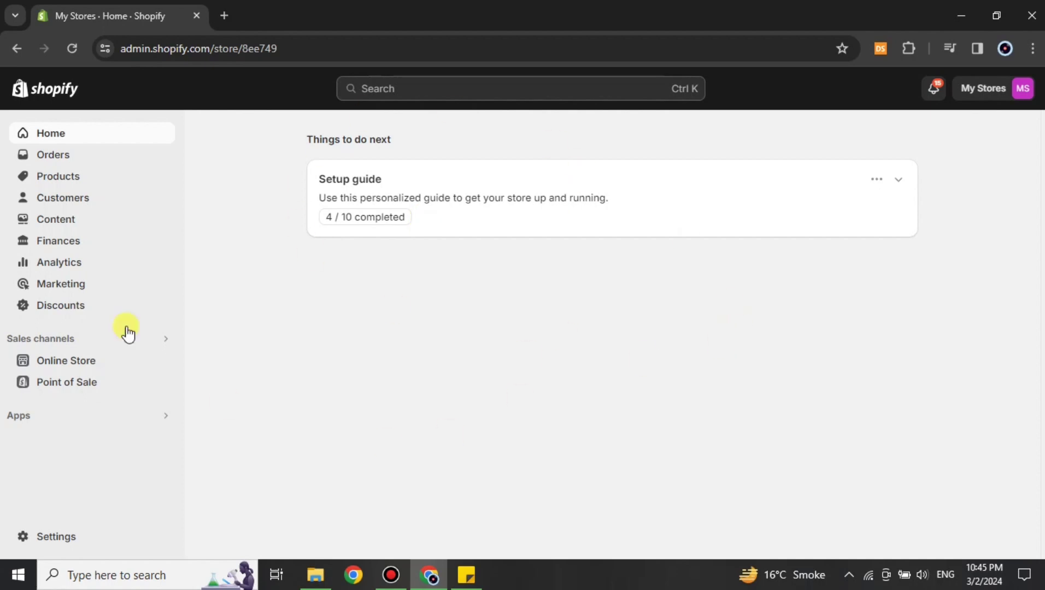
Go from the admin sidebar's Settings to the Payments settings page.
click(48, 536)
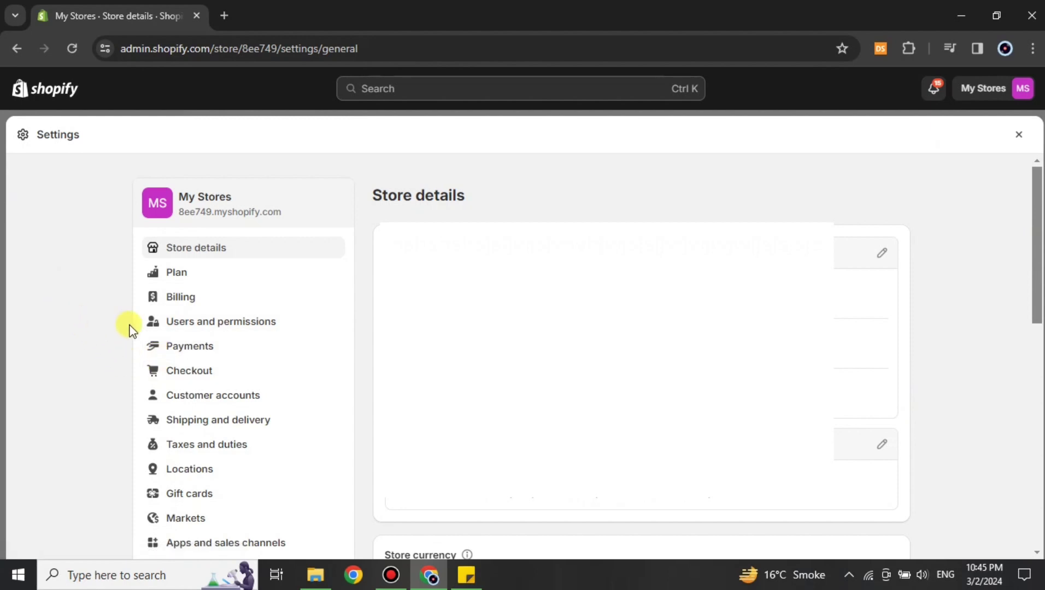
click(162, 350)
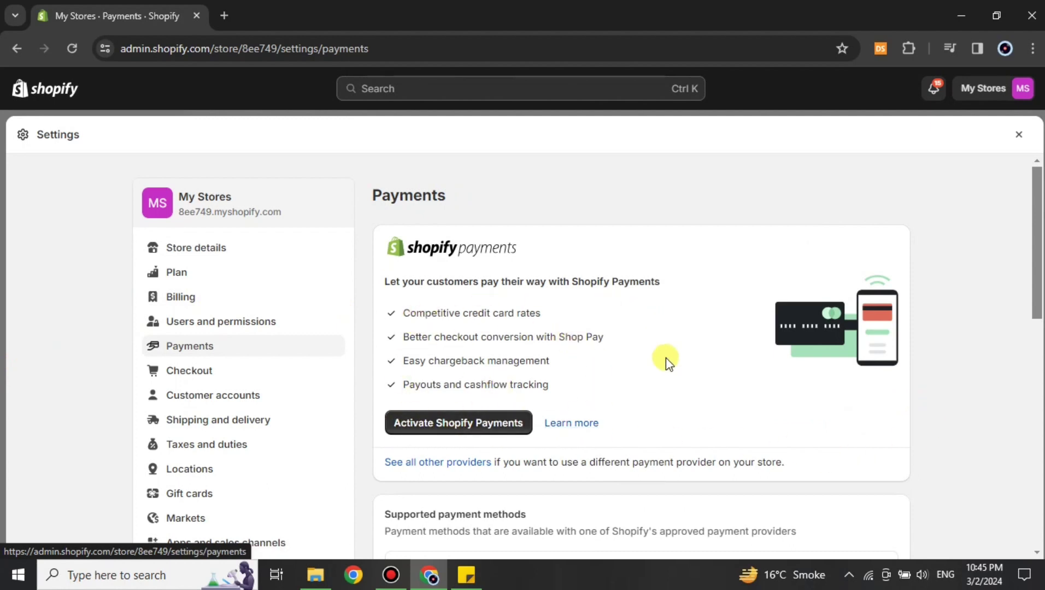
scroll(783, 504, down, 4)
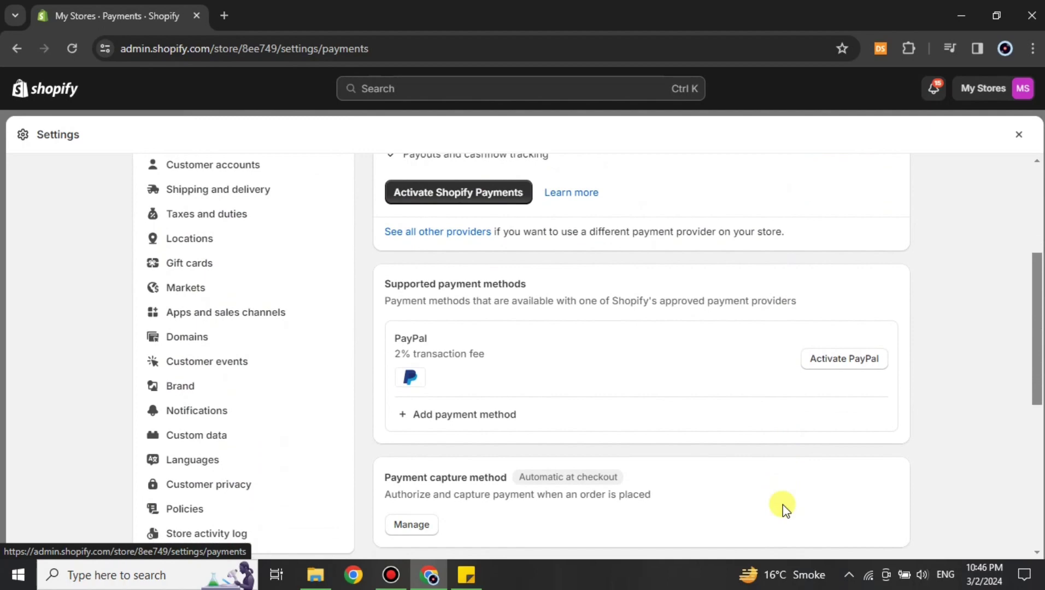
scroll(783, 504, down, 5)
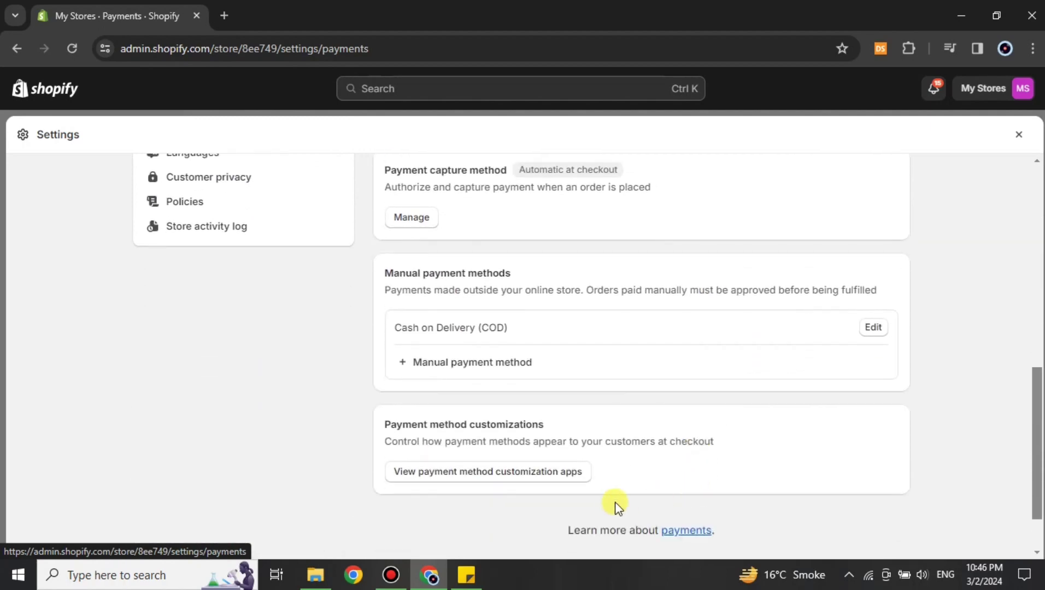
scroll(615, 502, up, 10)
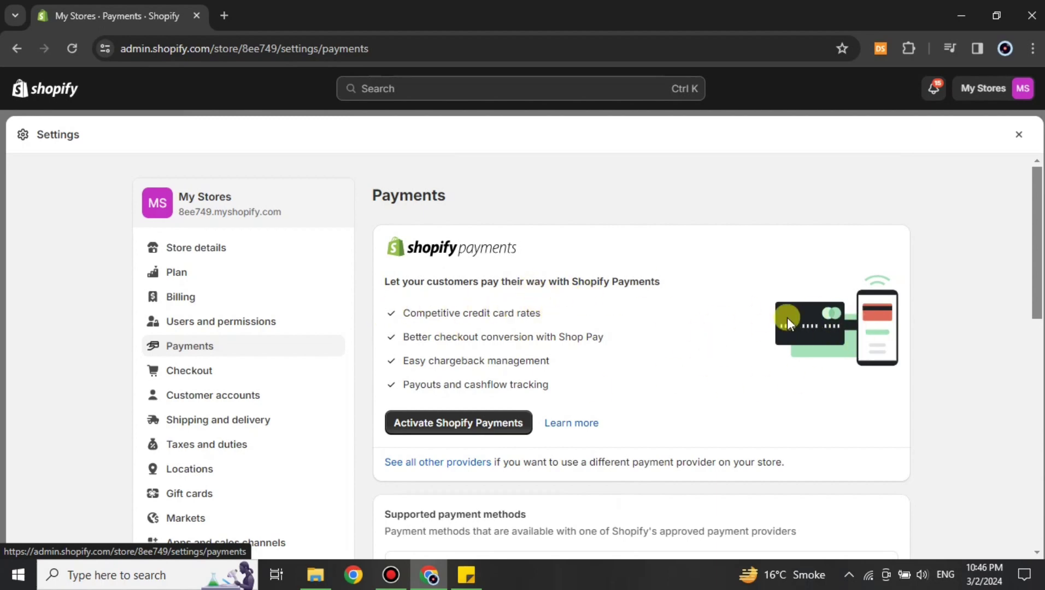
scroll(821, 422, down, 5)
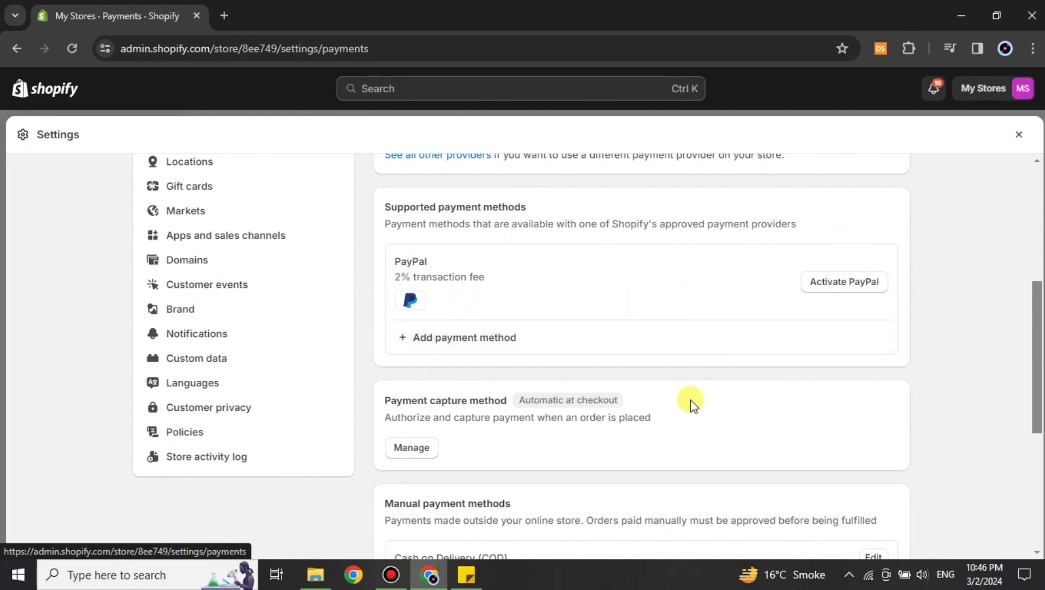
scroll(691, 400, down, 1)
scroll(515, 344, down, 1)
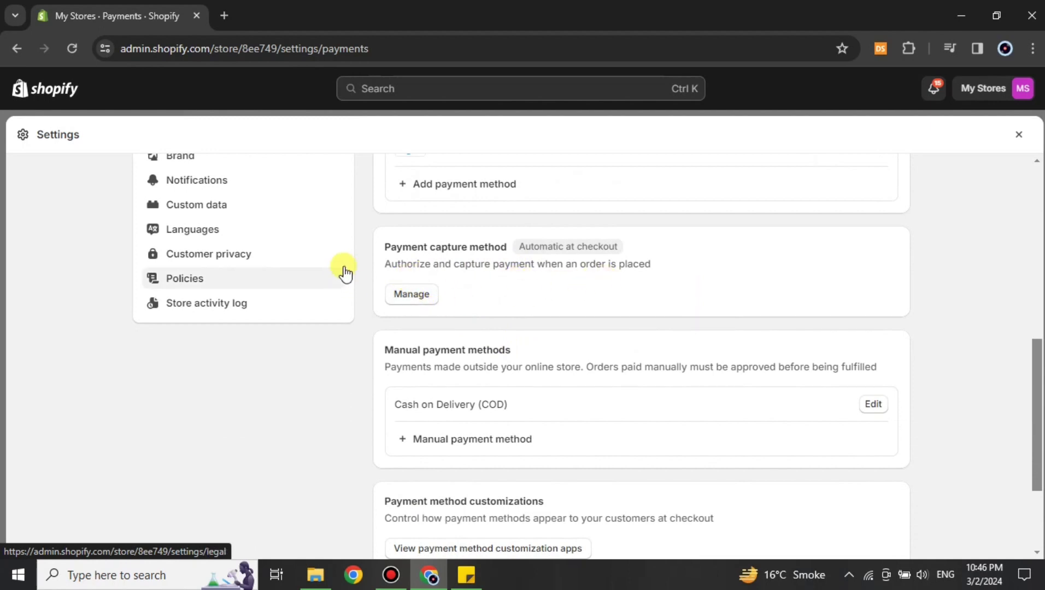
scroll(650, 339, down, 1)
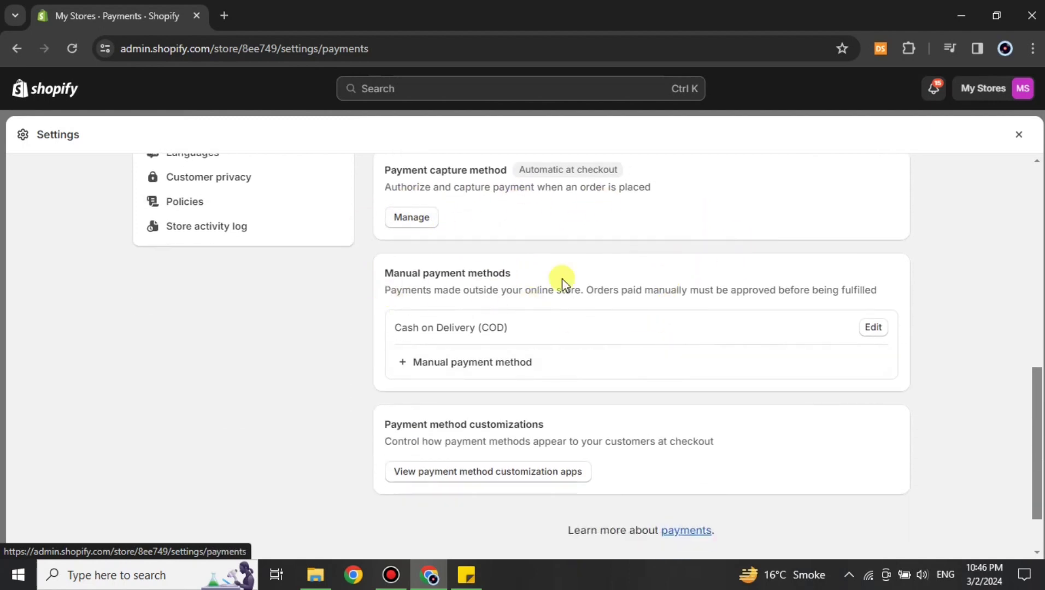
scroll(576, 362, down, 1)
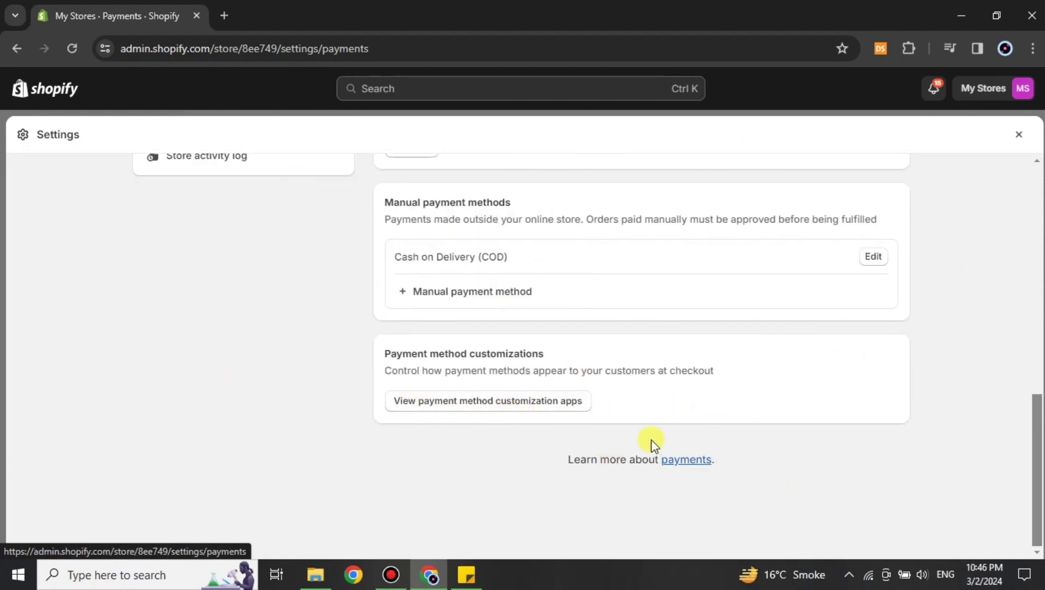
scroll(653, 443, up, 2)
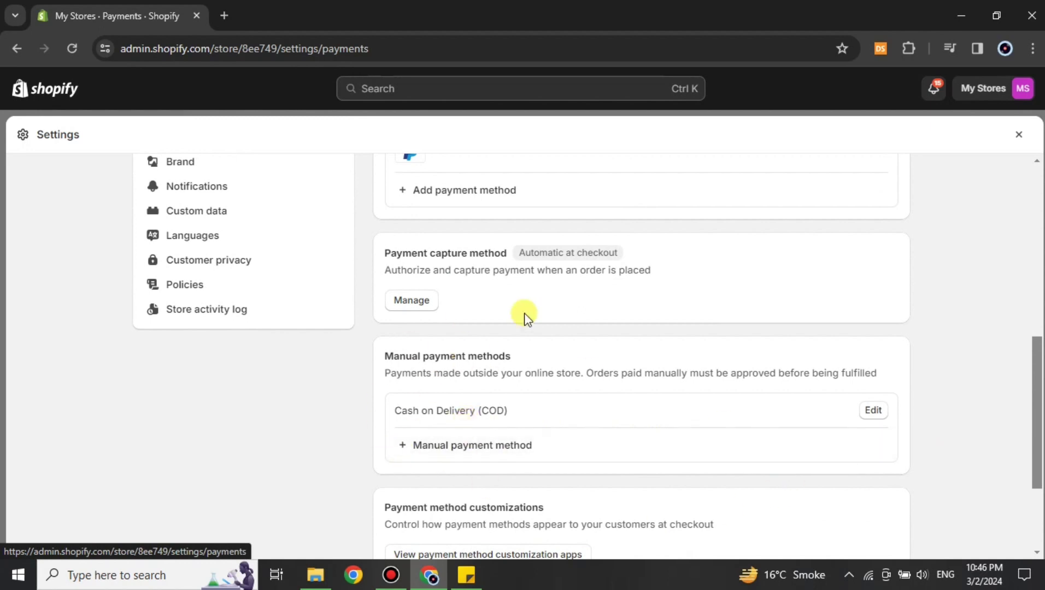
click(449, 454)
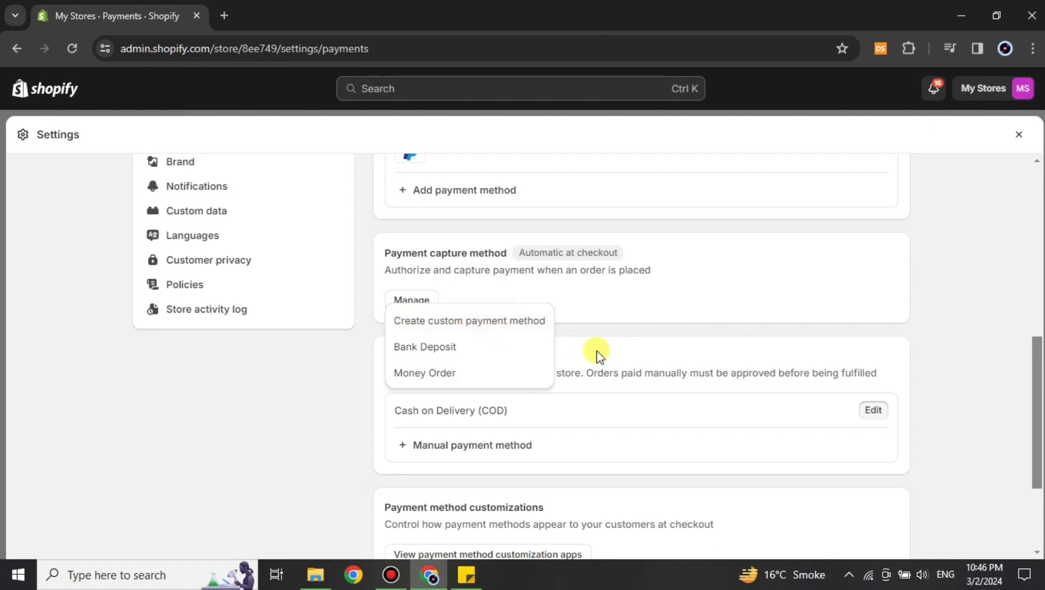
click(777, 314)
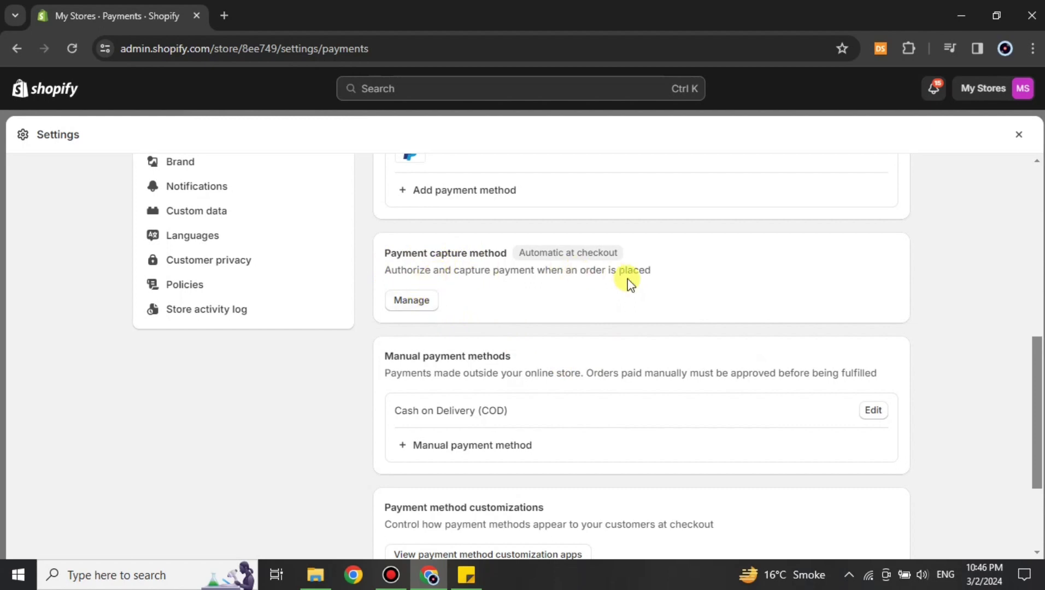
scroll(511, 279, up, 4)
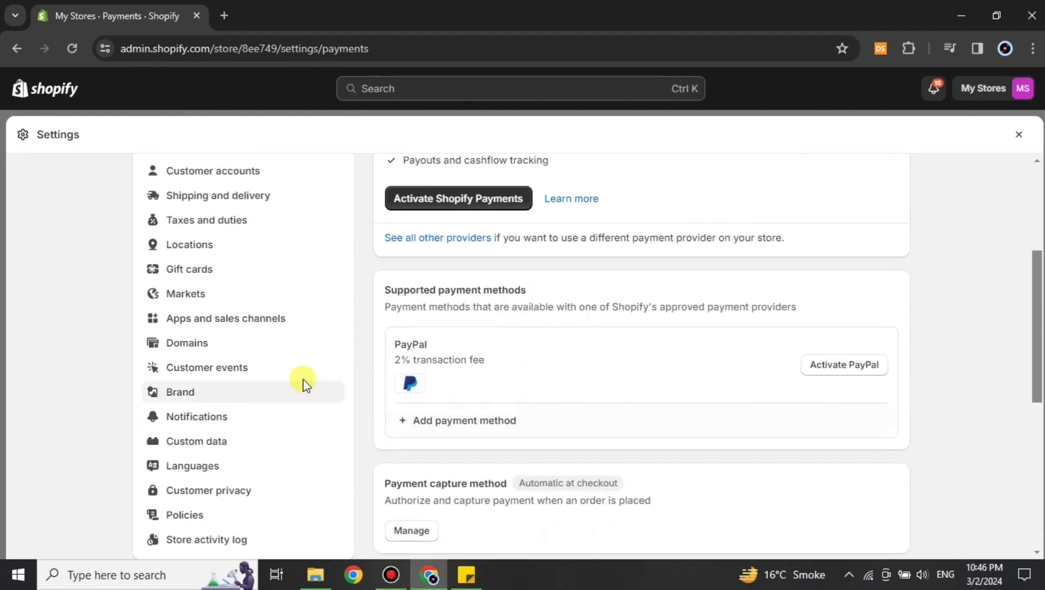
Start adding a payment method and search the methods list for 'ba'.
click(454, 426)
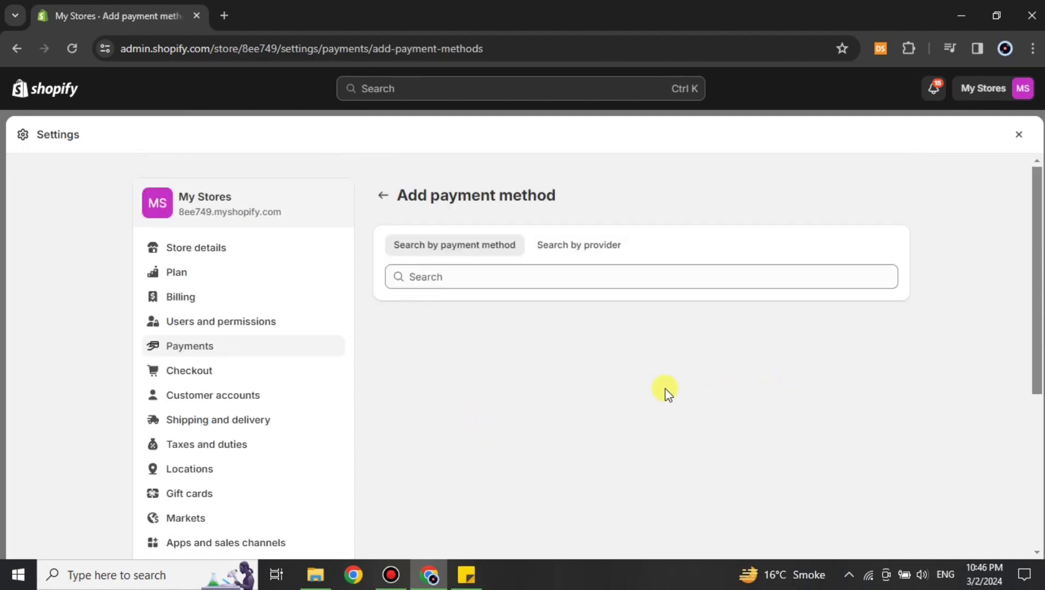
scroll(650, 344, down, 2)
scroll(626, 287, up, 2)
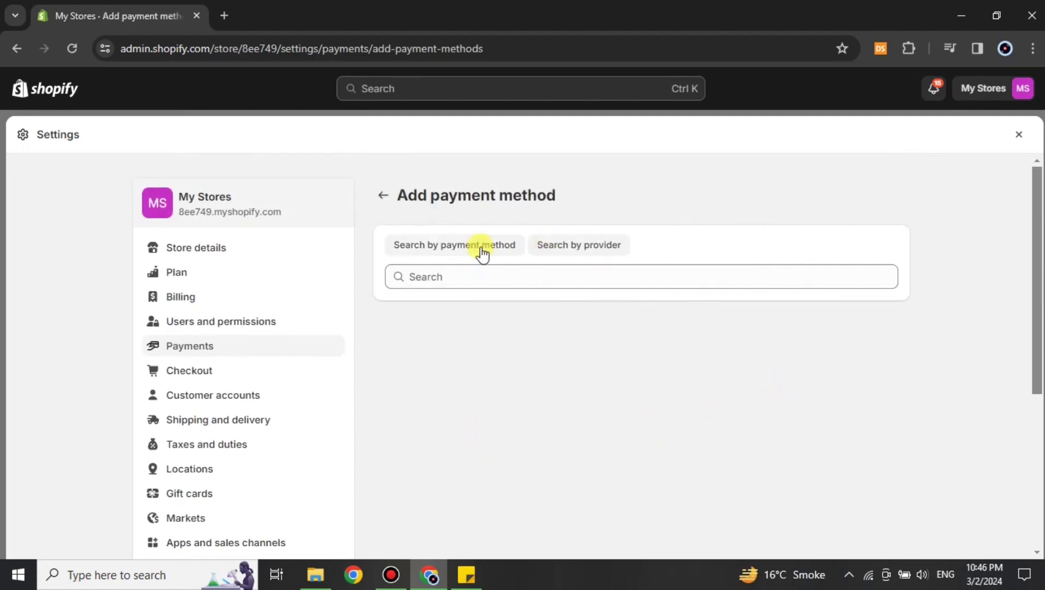
click(478, 277)
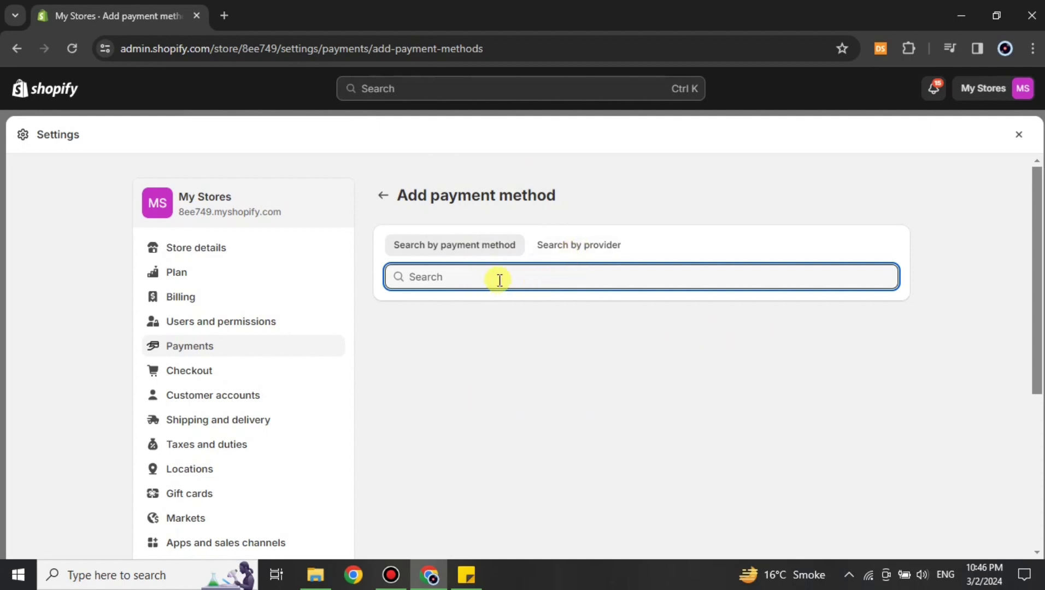
text(ban)
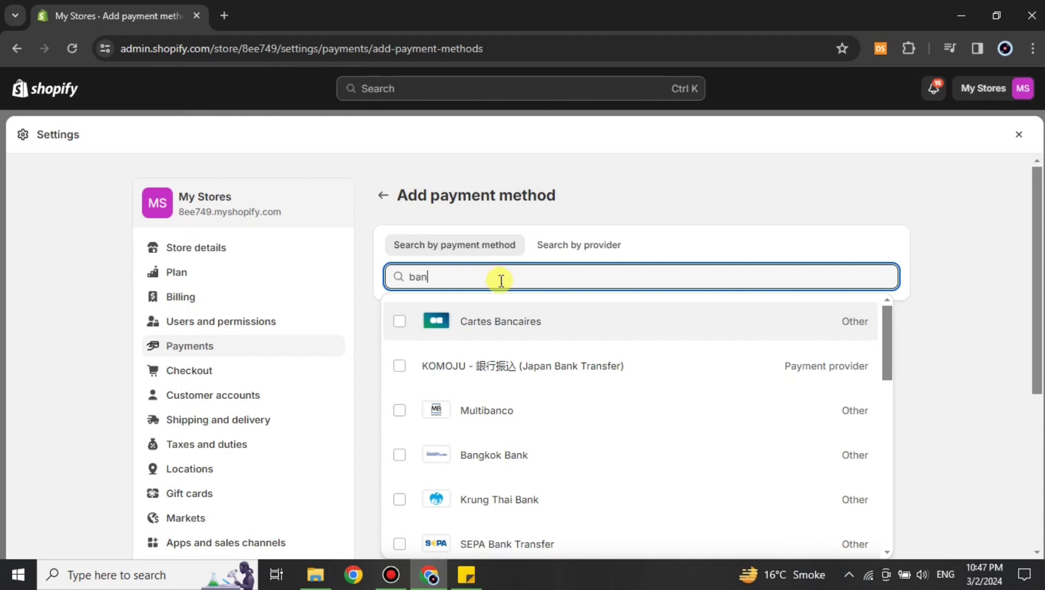
scroll(553, 345, down, 3)
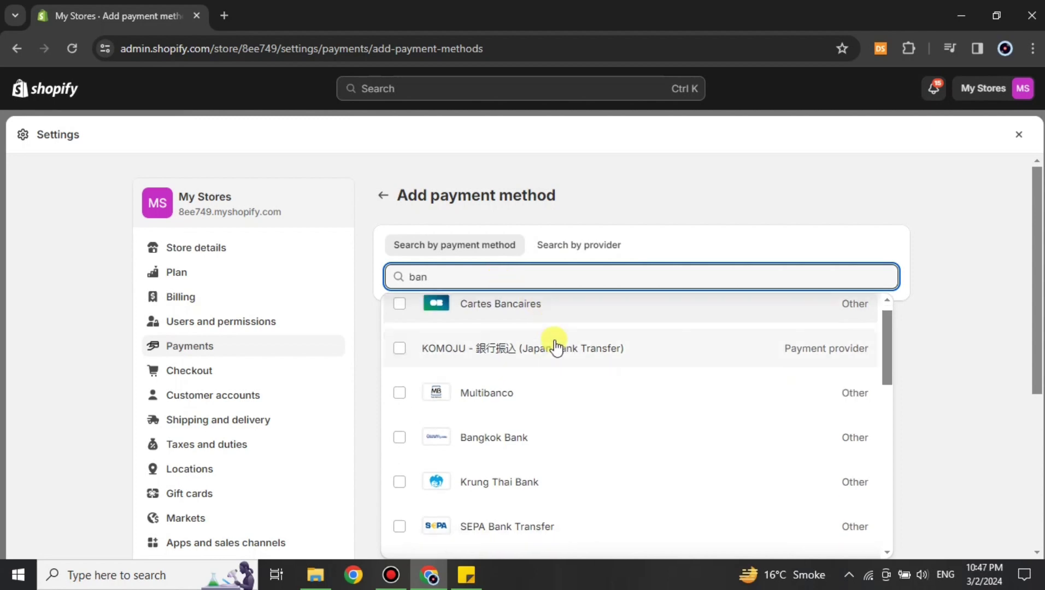
scroll(543, 443, down, 3)
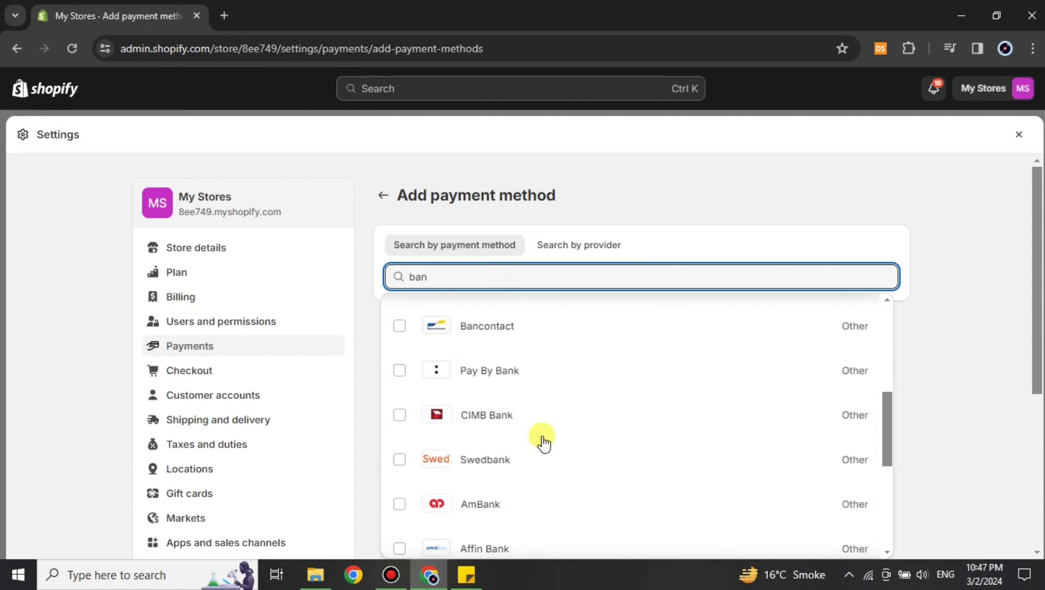
scroll(541, 437, down, 2)
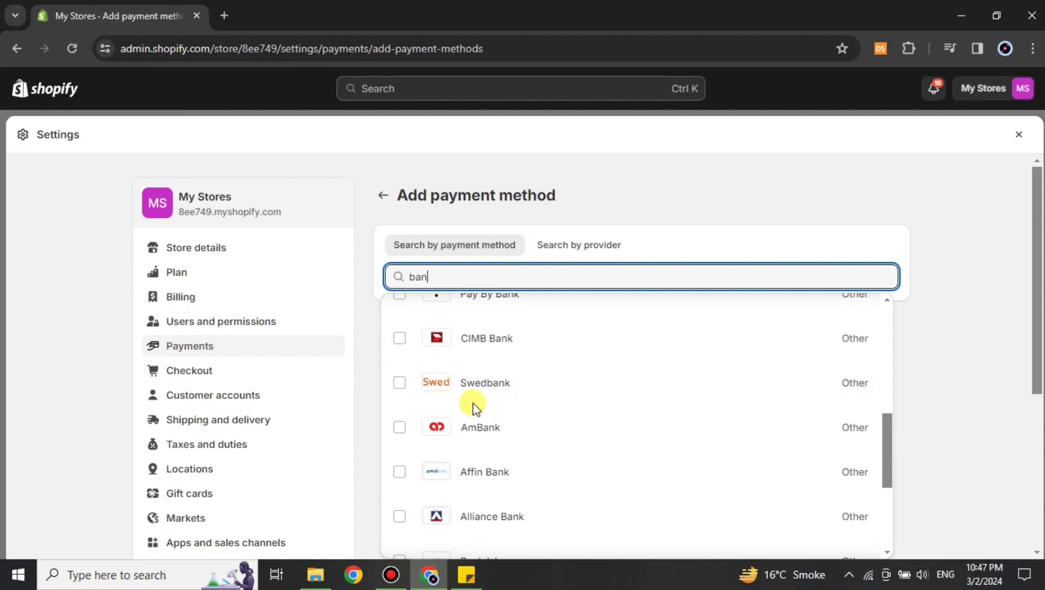
Filter by Swedbank to show its two providers, FasterPay and Paymentwall, at 2% fee.
click(427, 401)
scroll(758, 427, down, 4)
scroll(758, 427, up, 7)
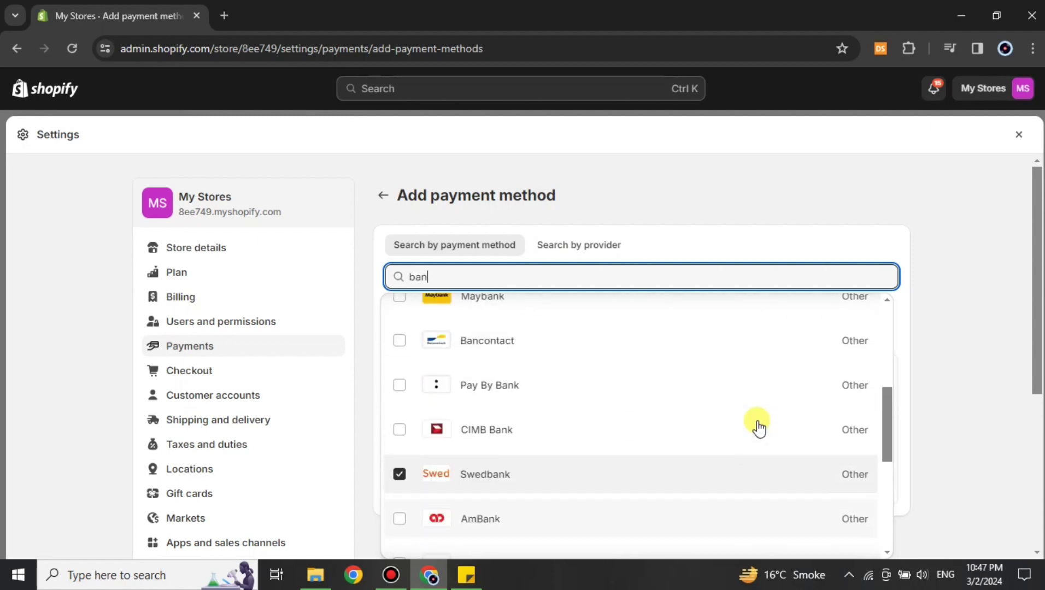
scroll(553, 377, down, 4)
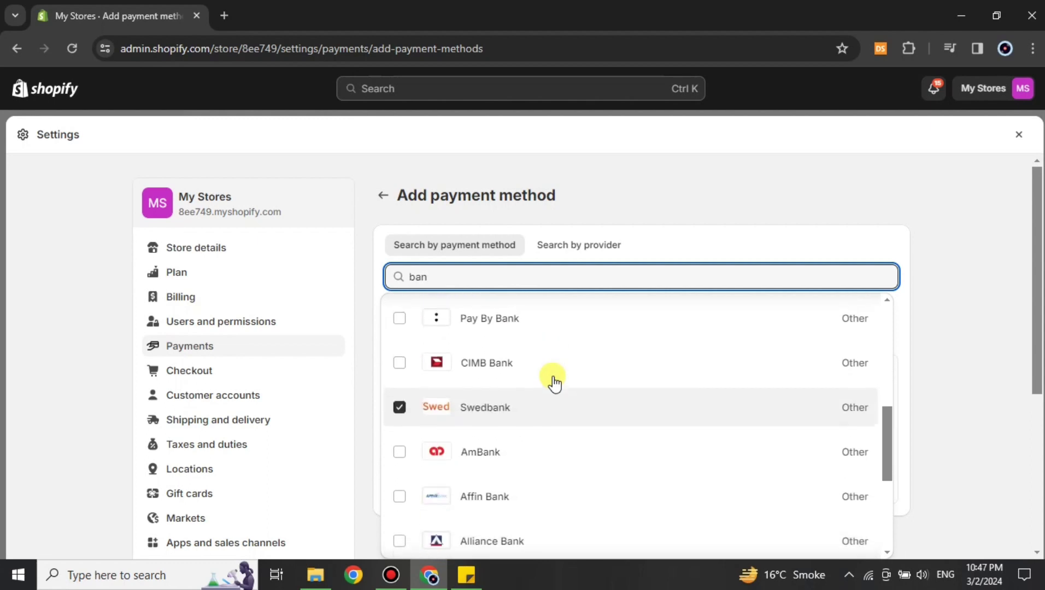
click(527, 410)
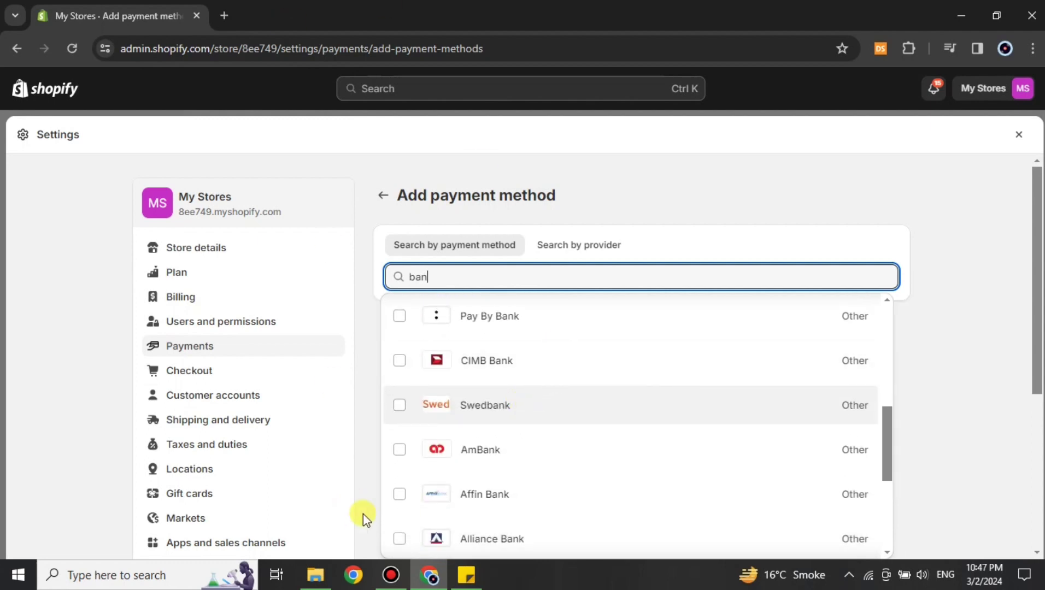
click(401, 408)
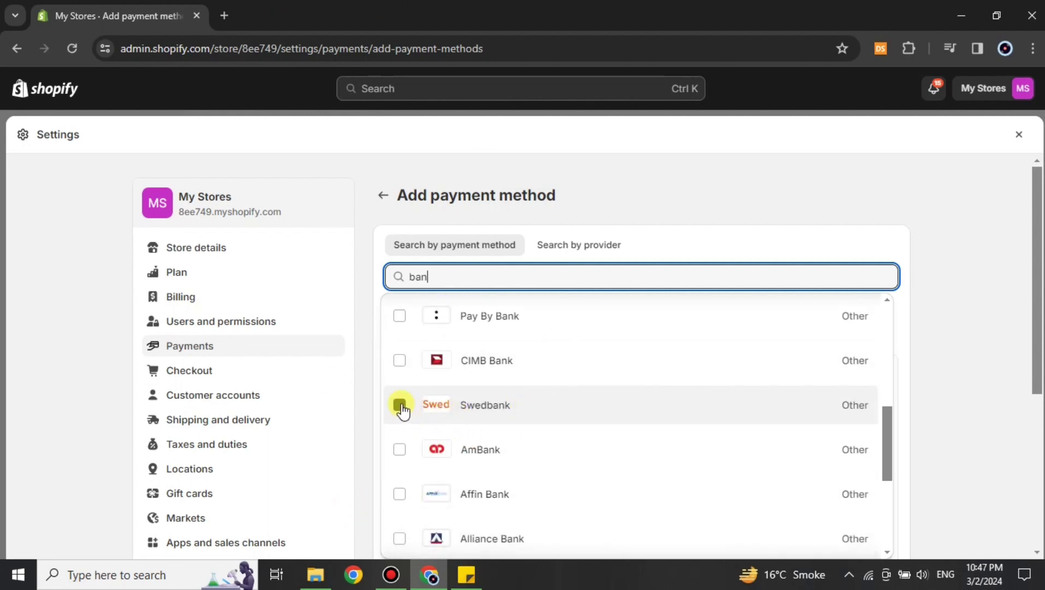
click(646, 420)
click(647, 419)
scroll(674, 406, down, 4)
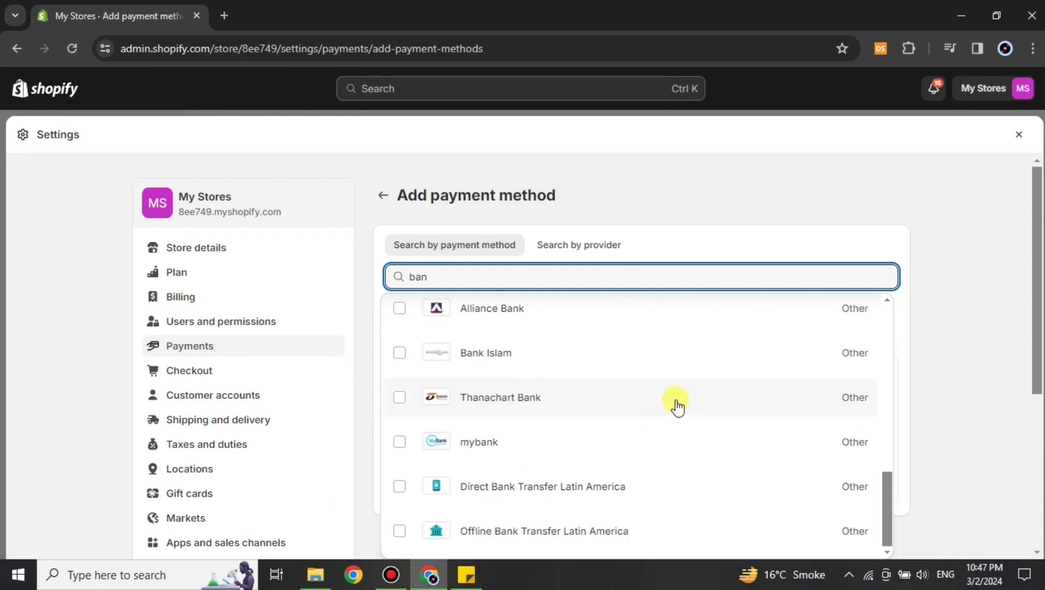
click(987, 381)
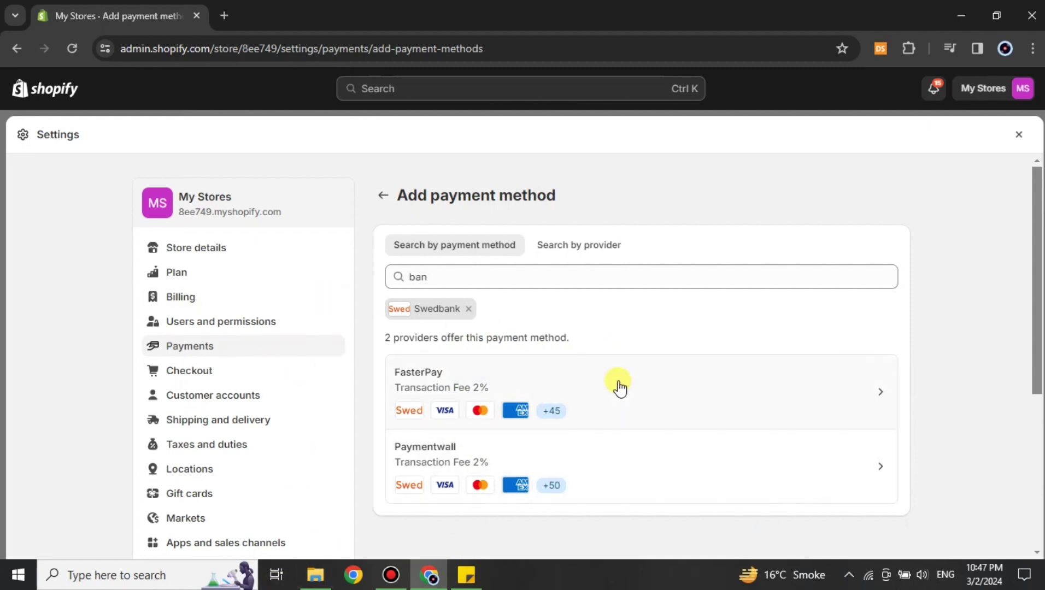
Review FasterPay's provider details without installing, then go back to Payments settings.
click(699, 379)
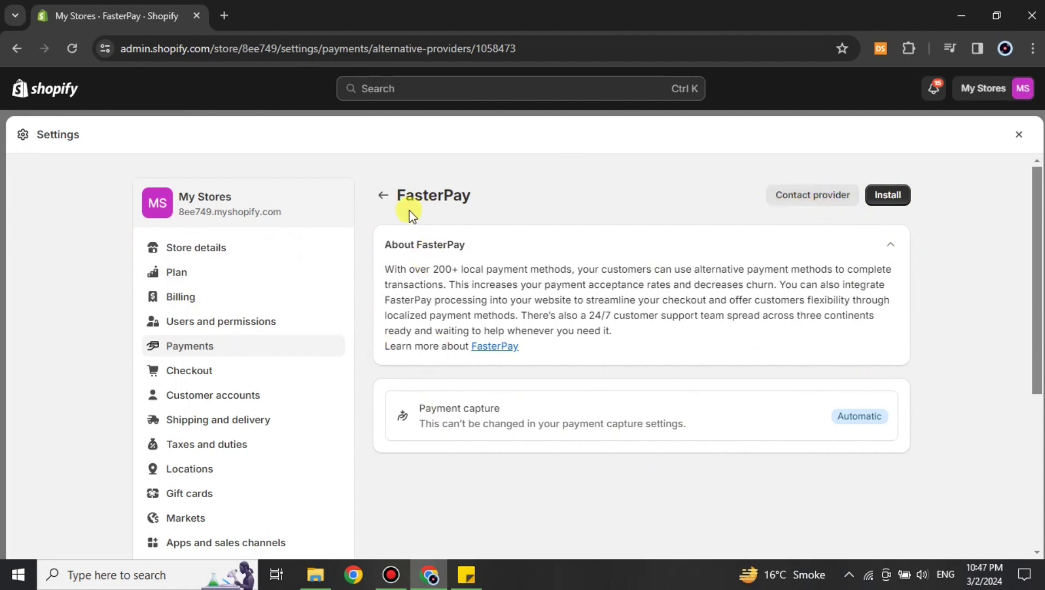
click(382, 195)
click(382, 196)
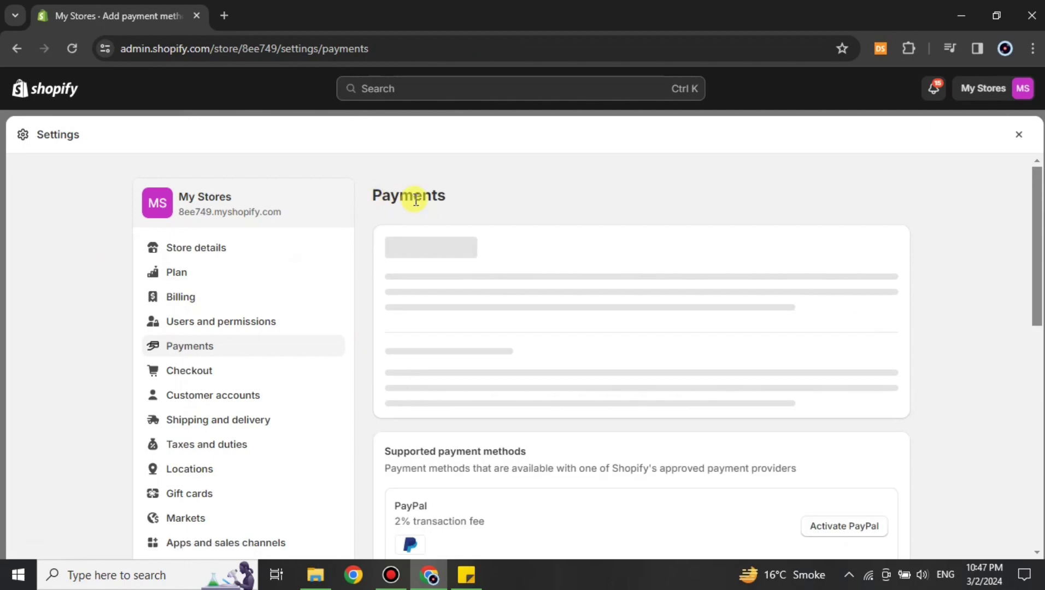
scroll(606, 388, down, 8)
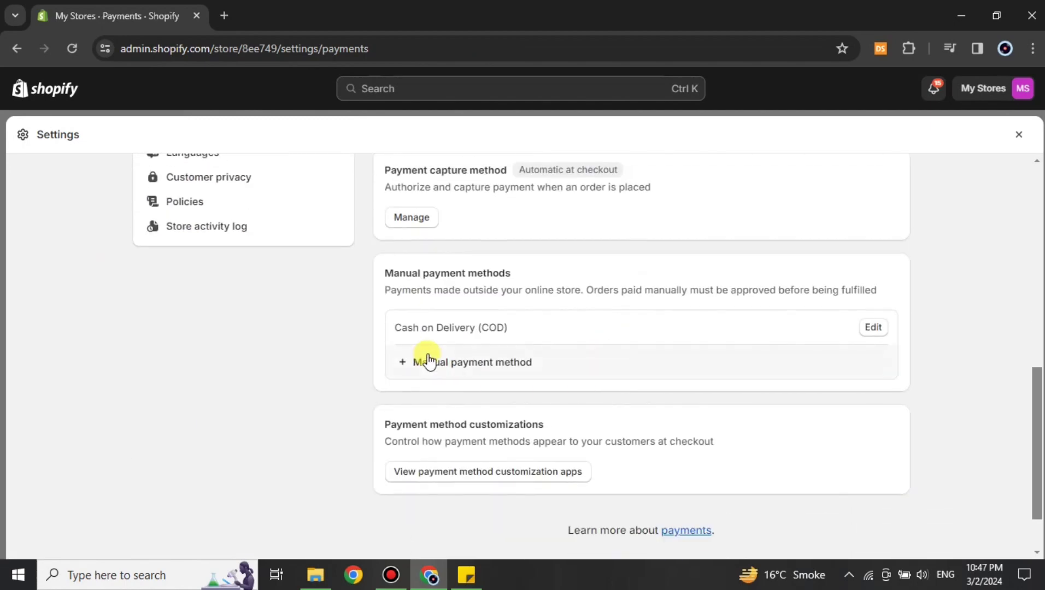
click(473, 363)
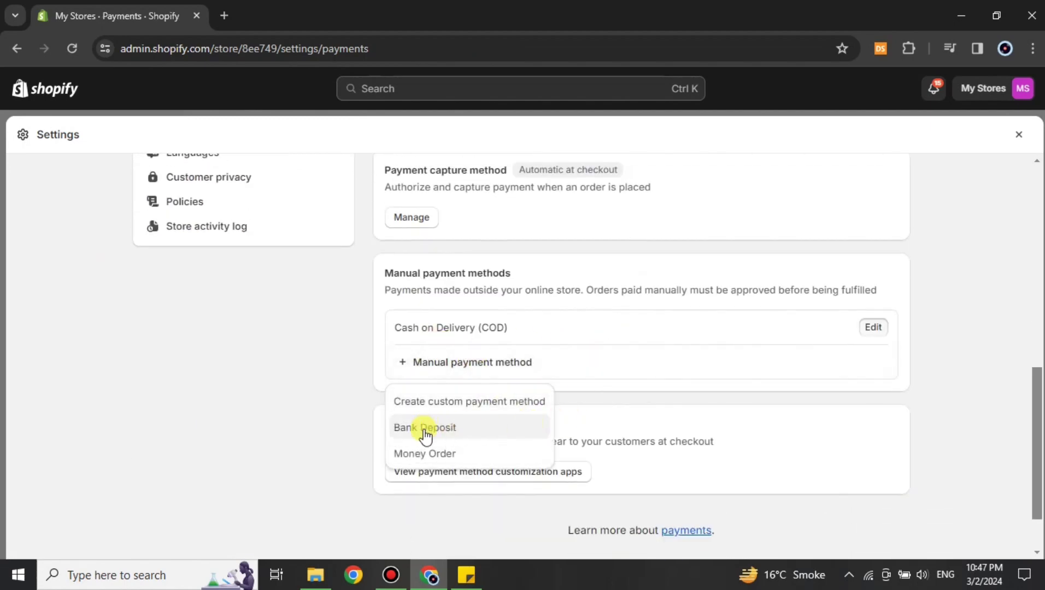
click(465, 405)
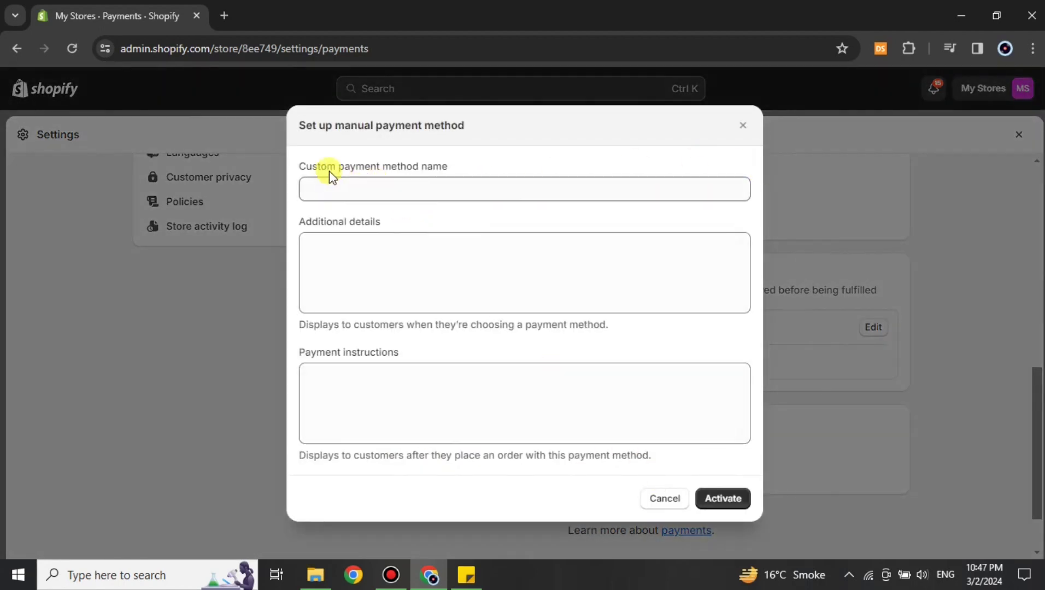
click(743, 127)
click(459, 364)
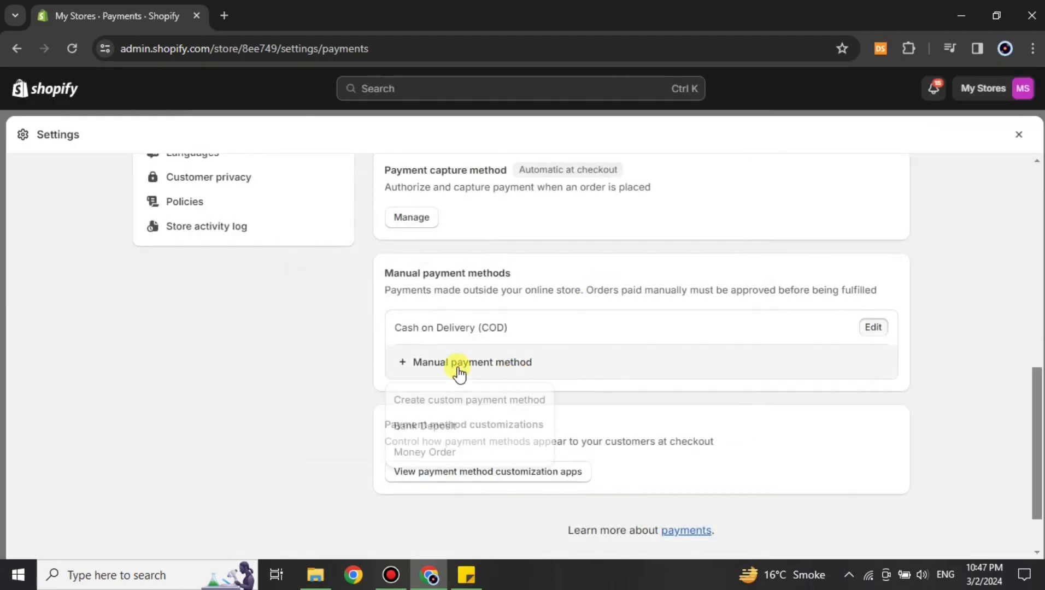
click(424, 429)
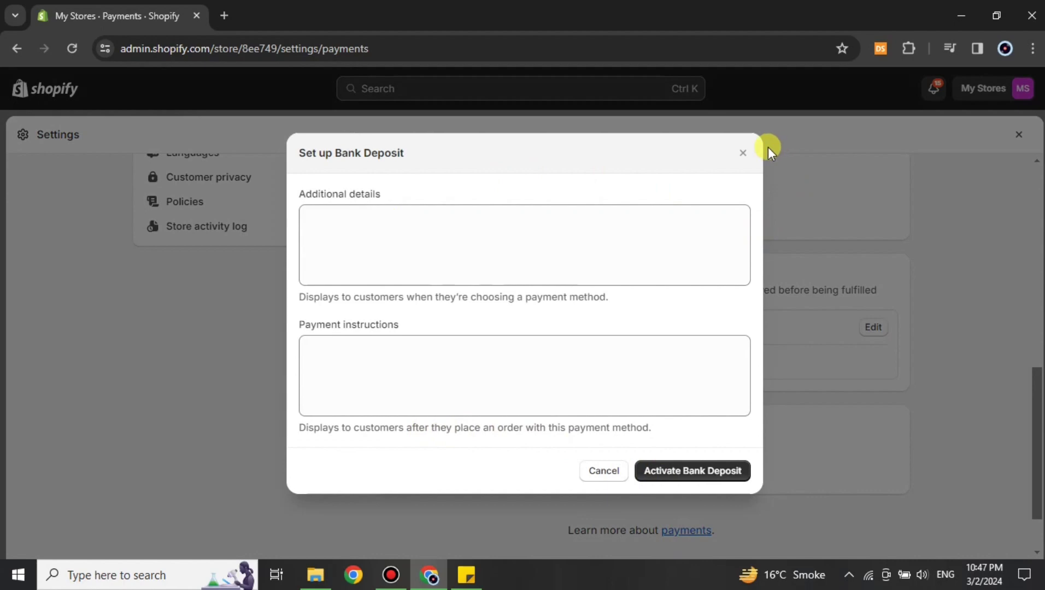
click(741, 158)
scroll(616, 436, up, 5)
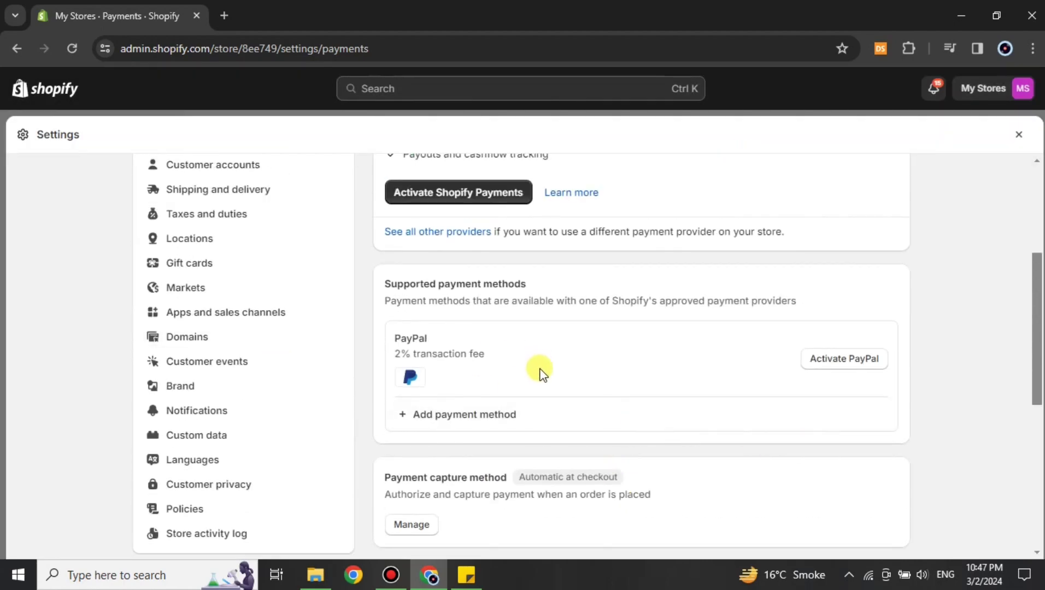
scroll(446, 382, up, 5)
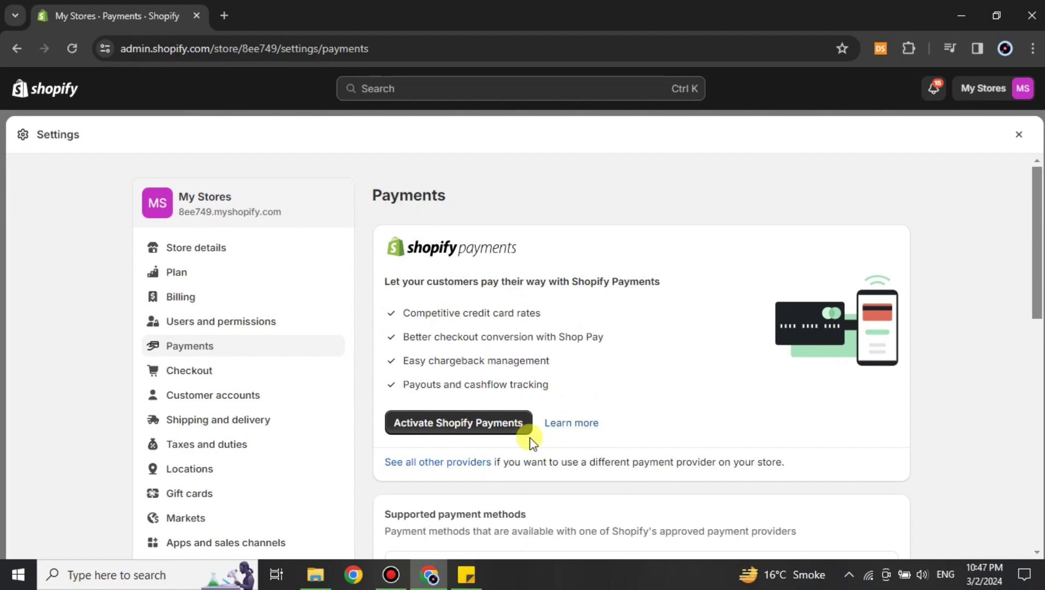
scroll(763, 377, down, 4)
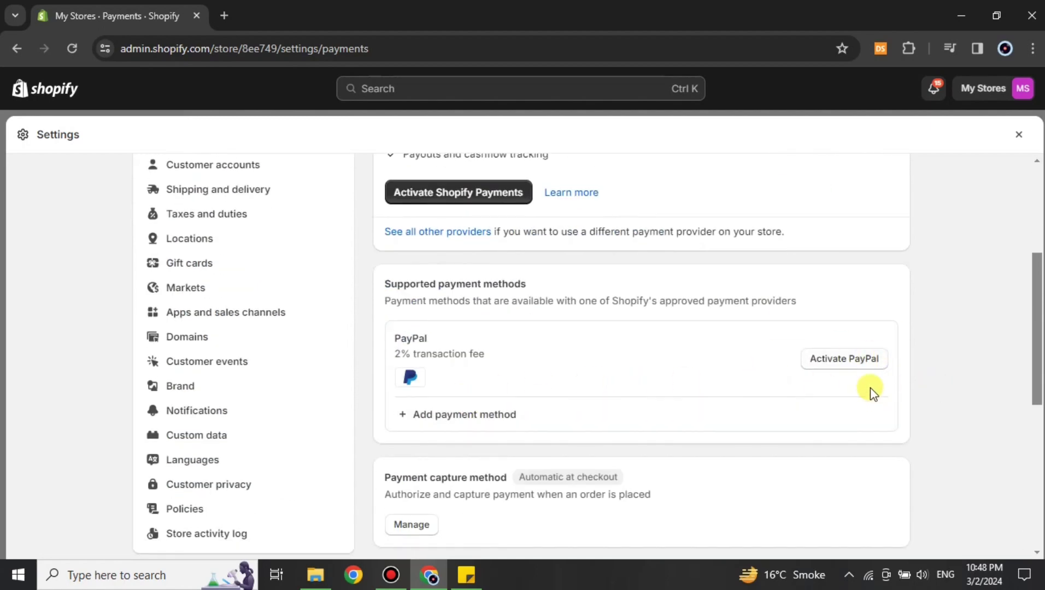
scroll(634, 434, down, 2)
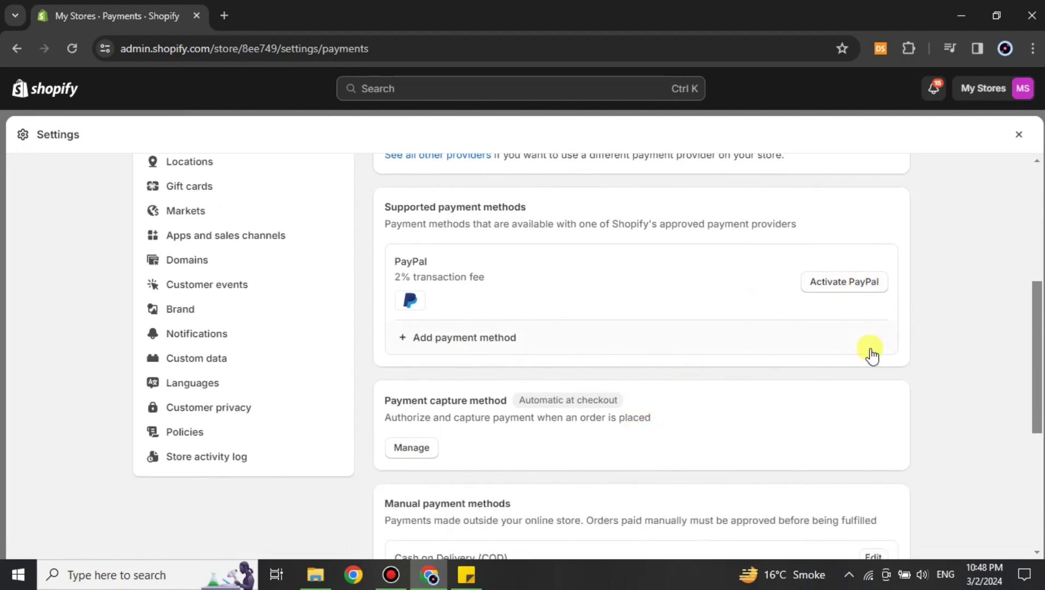
click(847, 283)
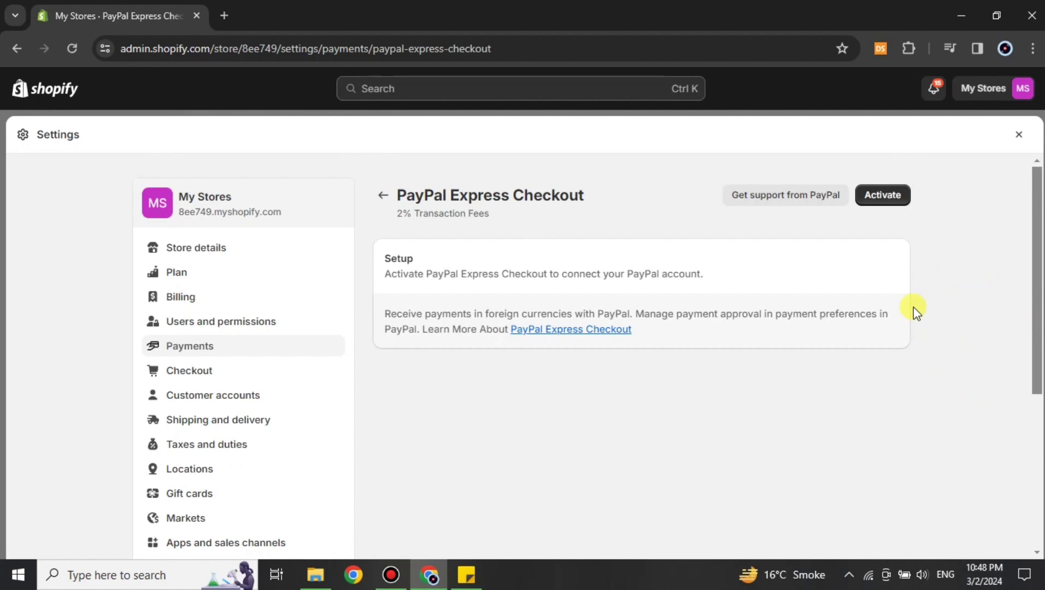
click(881, 196)
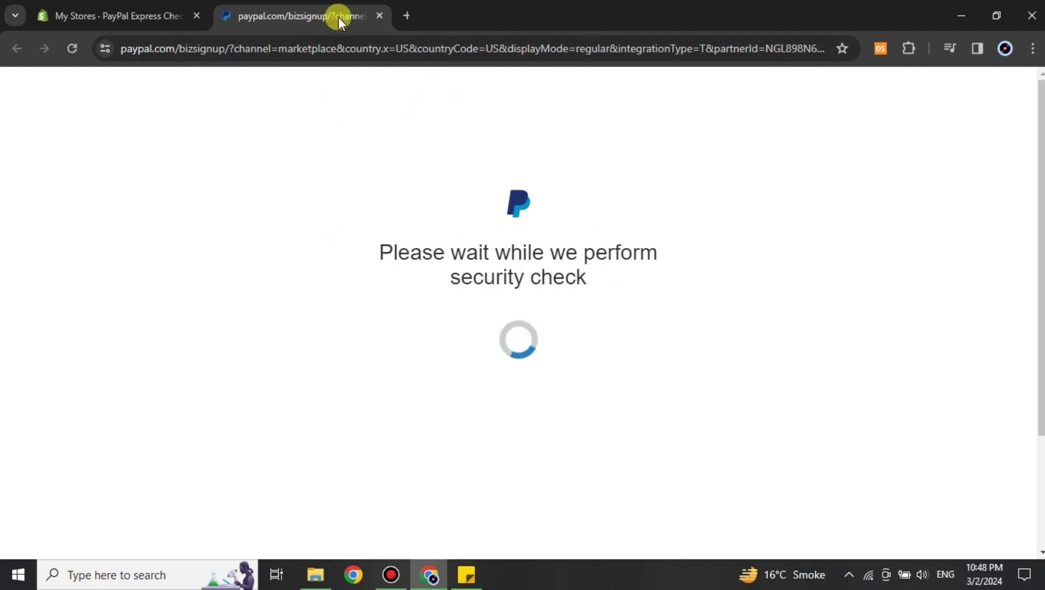
click(380, 16)
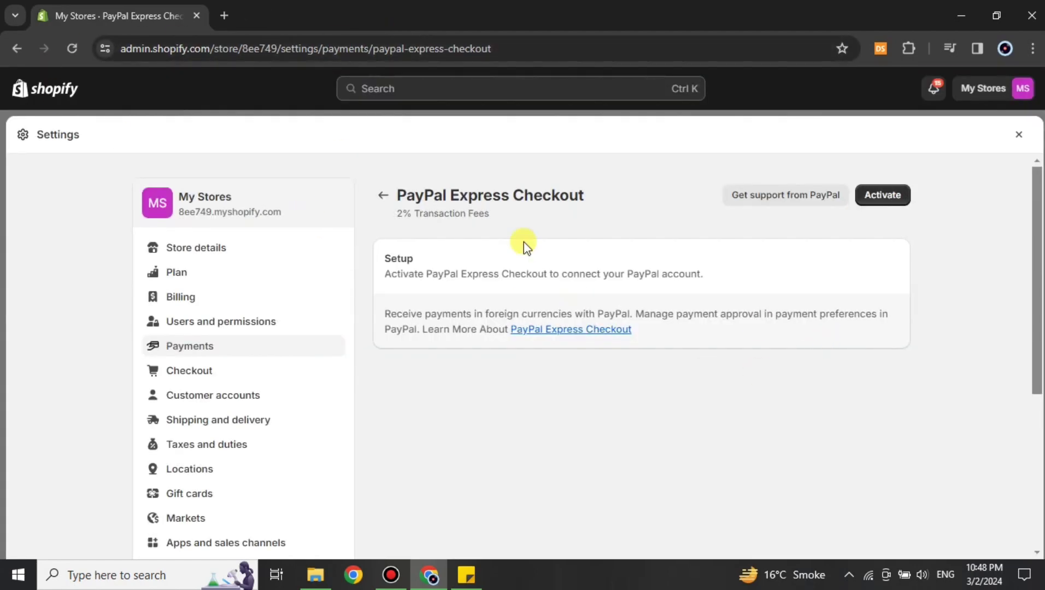
click(382, 195)
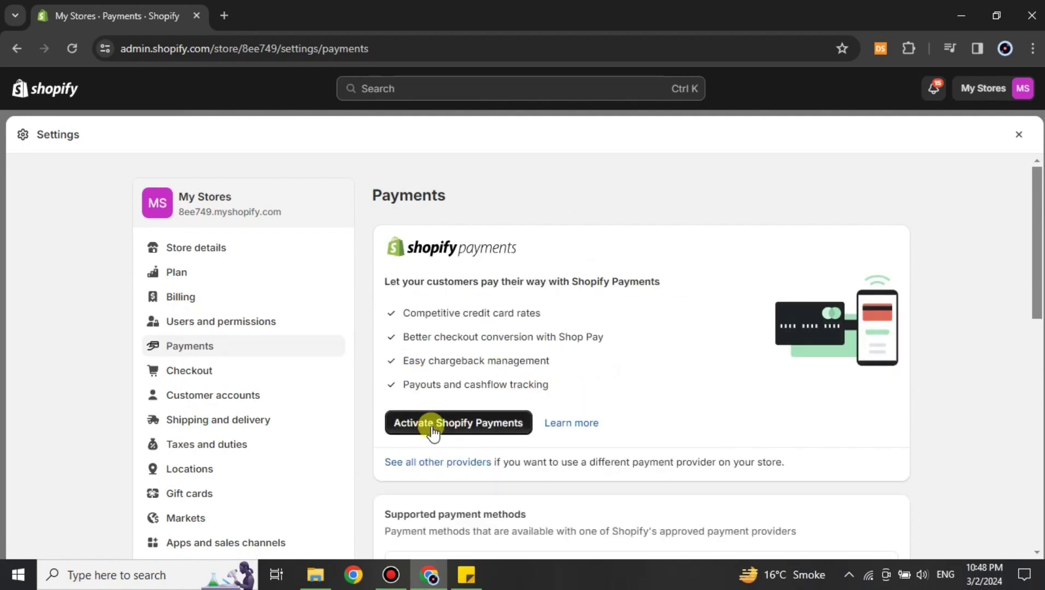
Activate Shopify Payments and complete setup with the individual or sole proprietor box ticked.
click(469, 429)
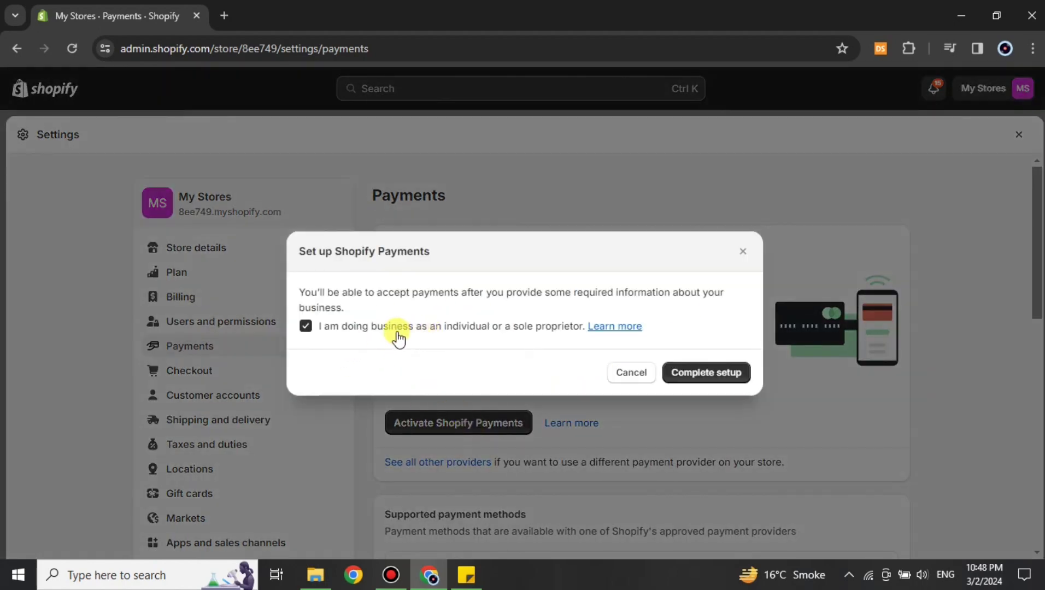
click(694, 377)
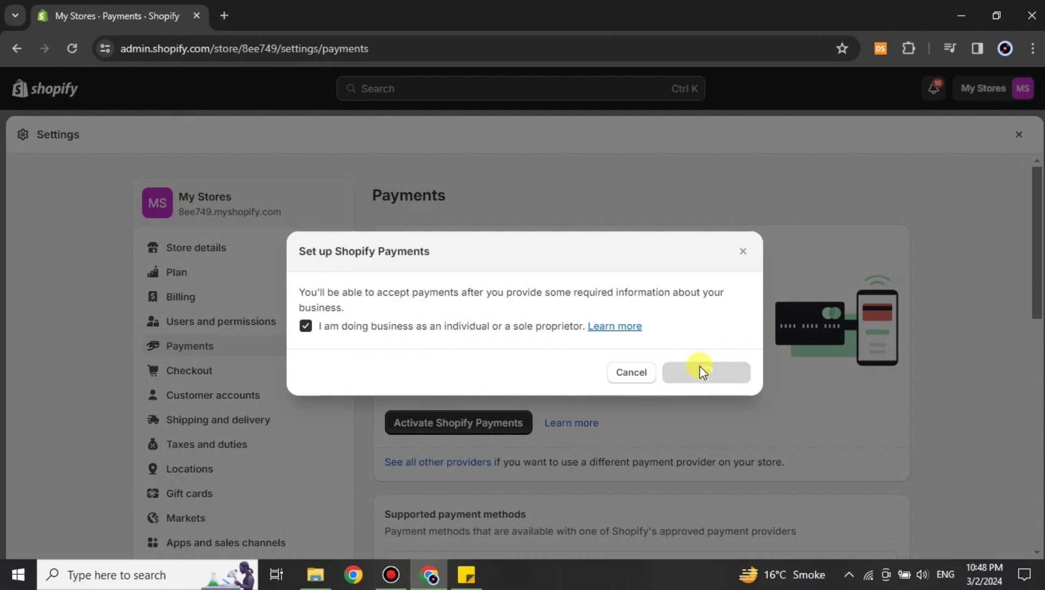